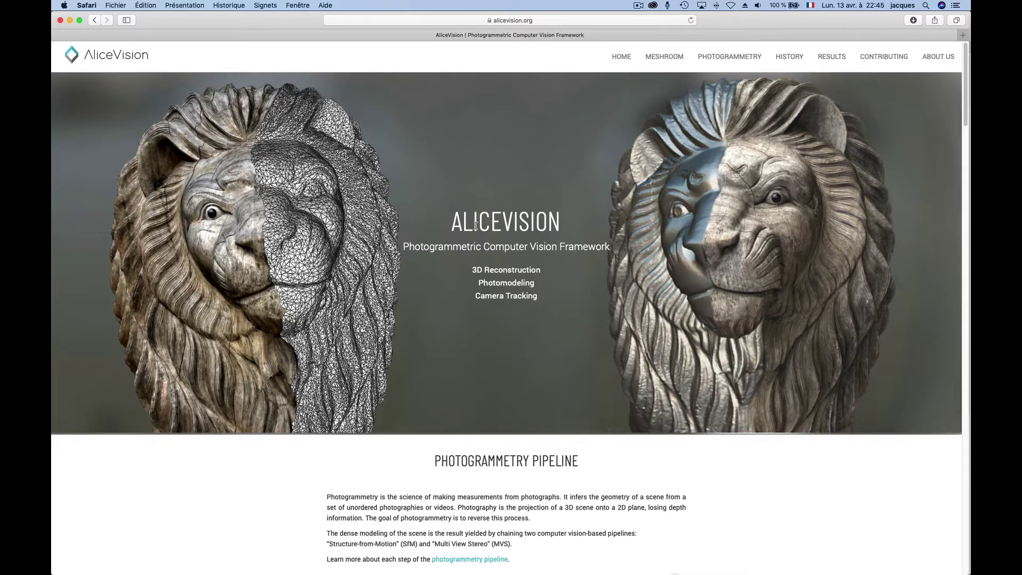
# Look through the AliceVision home page, examining the photogrammetry pipeline and the Meshroom software features.
pyautogui.scroll(-5, 475, 225)
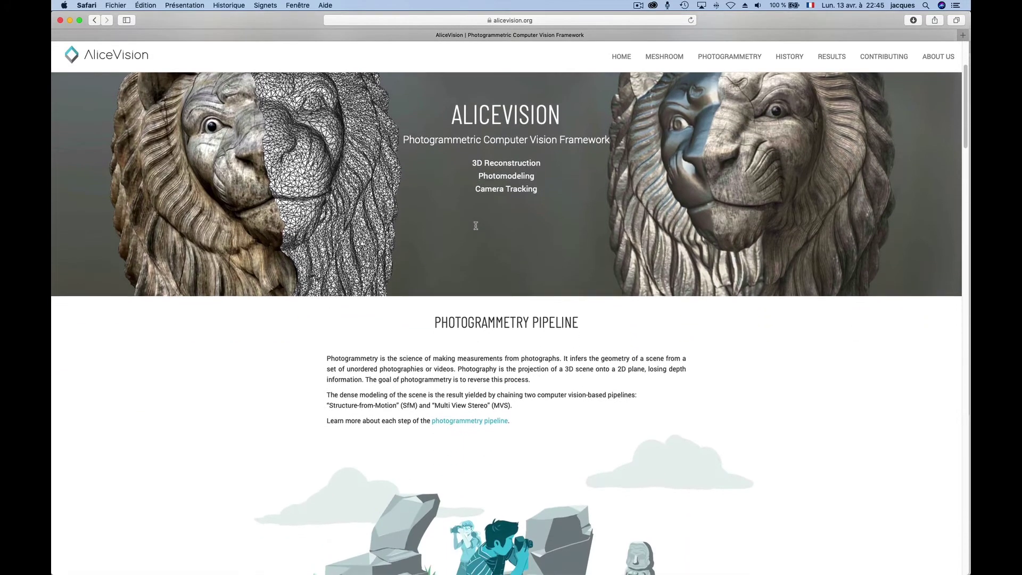
pyautogui.scroll(-10, 476, 228)
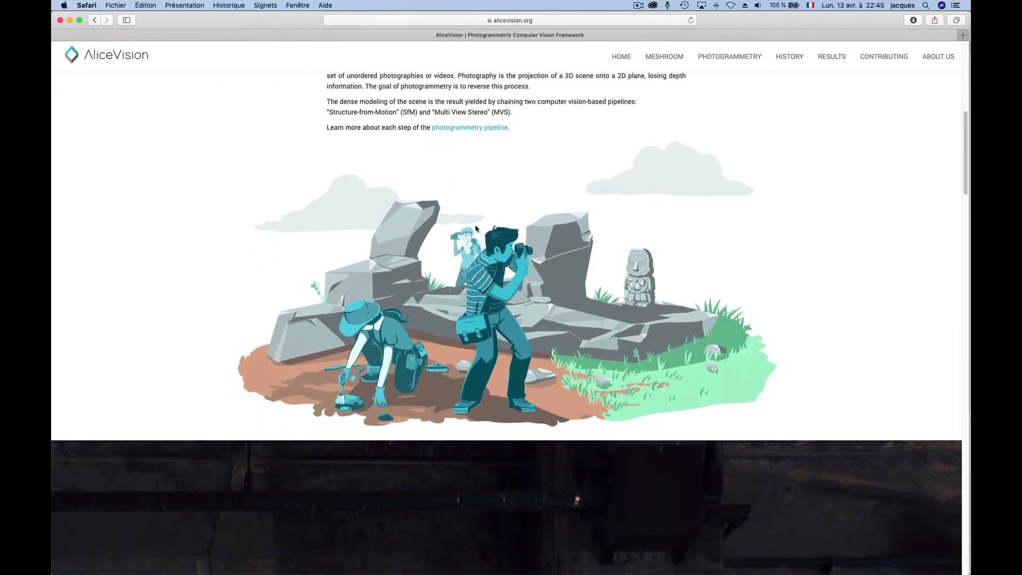
pyautogui.scroll(-10, 475, 228)
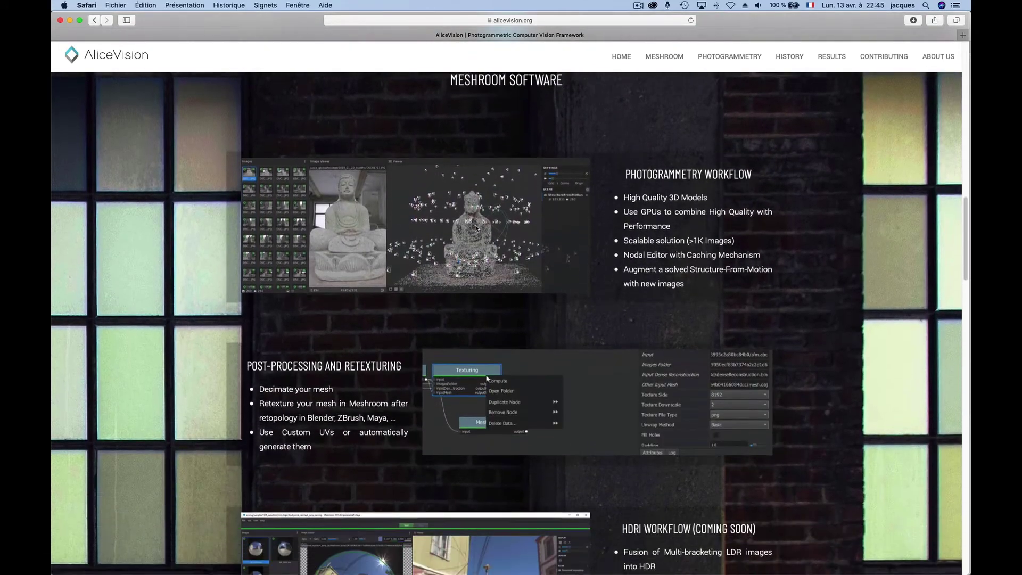
pyautogui.scroll(-2, 475, 228)
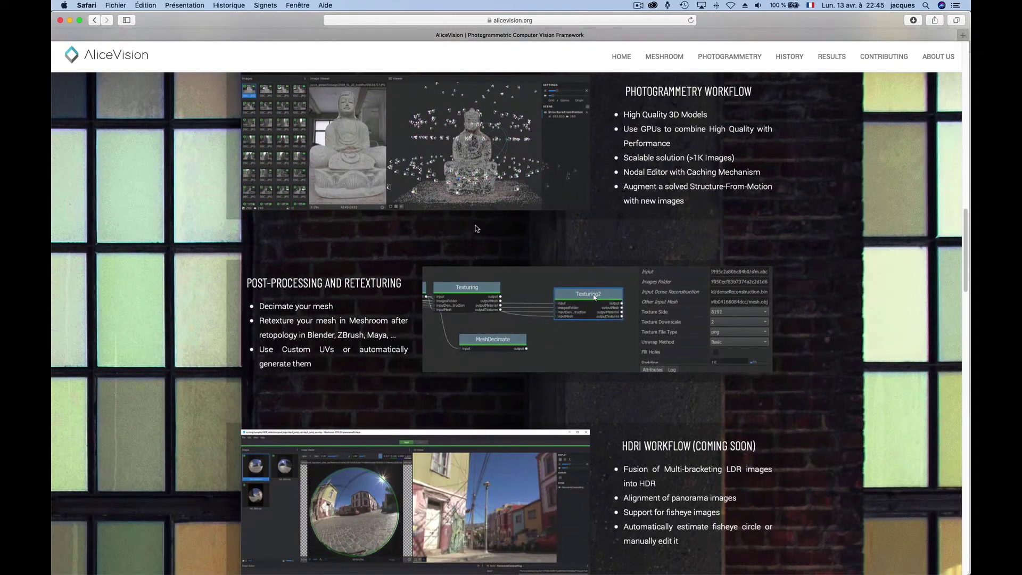
pyautogui.scroll(-4, 477, 229)
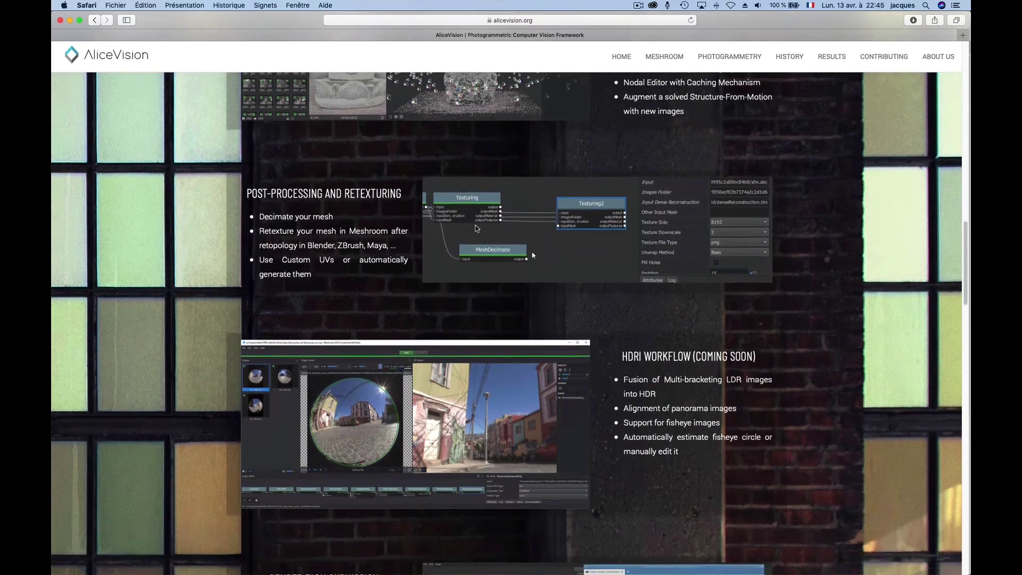
pyautogui.scroll(-6, 477, 229)
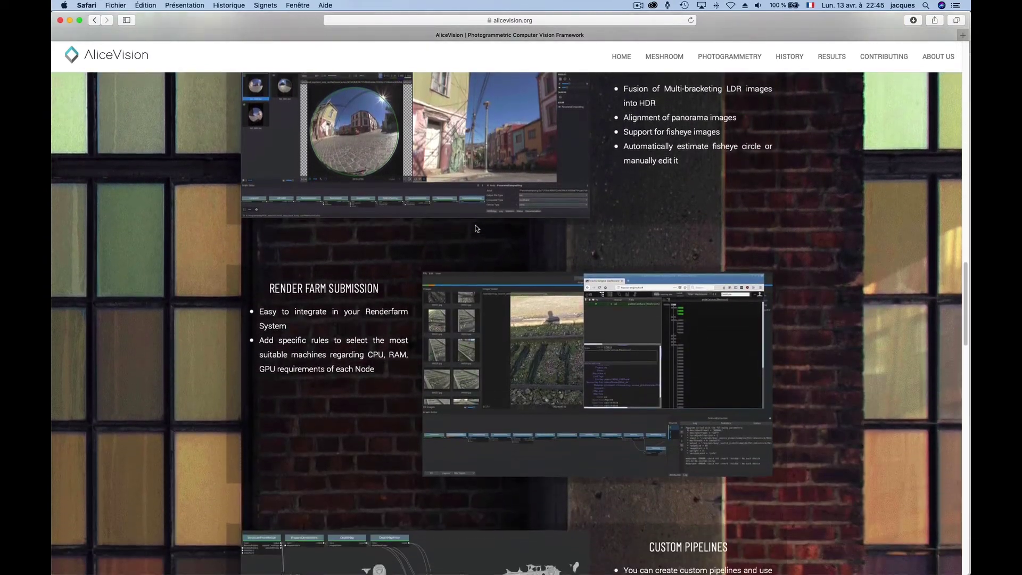
pyautogui.scroll(-4, 476, 229)
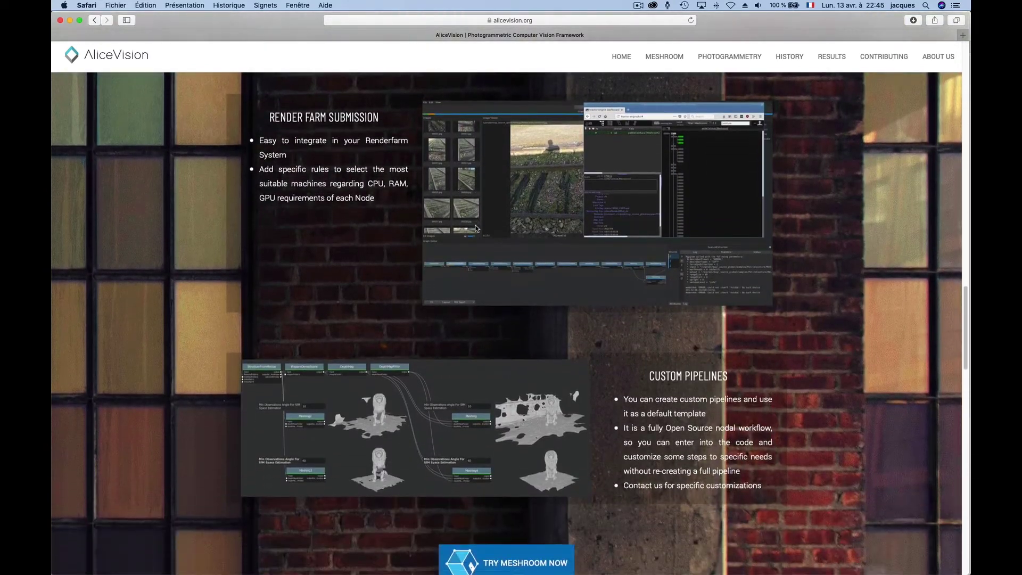
pyautogui.scroll(-2, 477, 229)
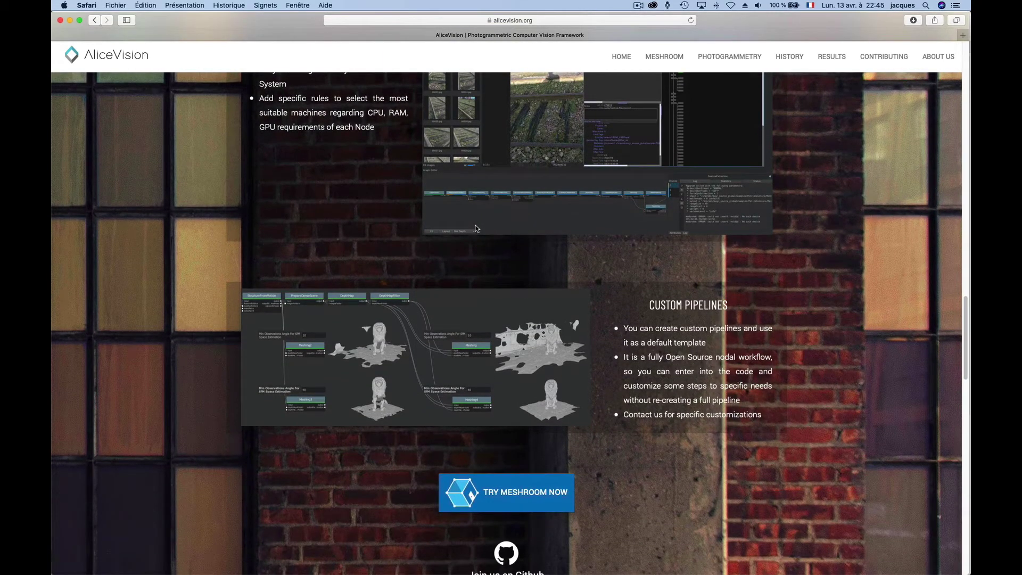
pyautogui.scroll(-2, 477, 229)
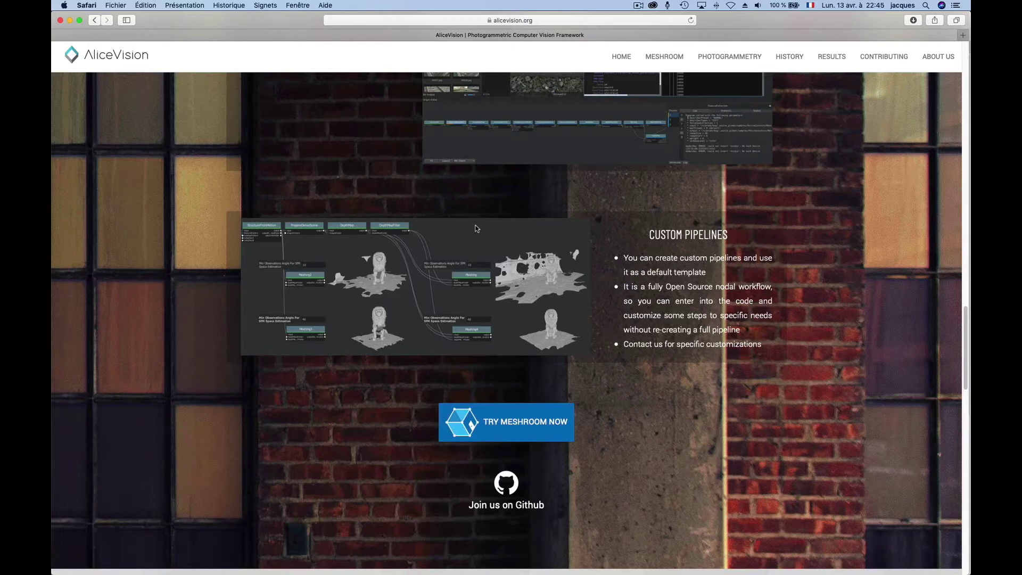
pyautogui.scroll(10, 476, 229)
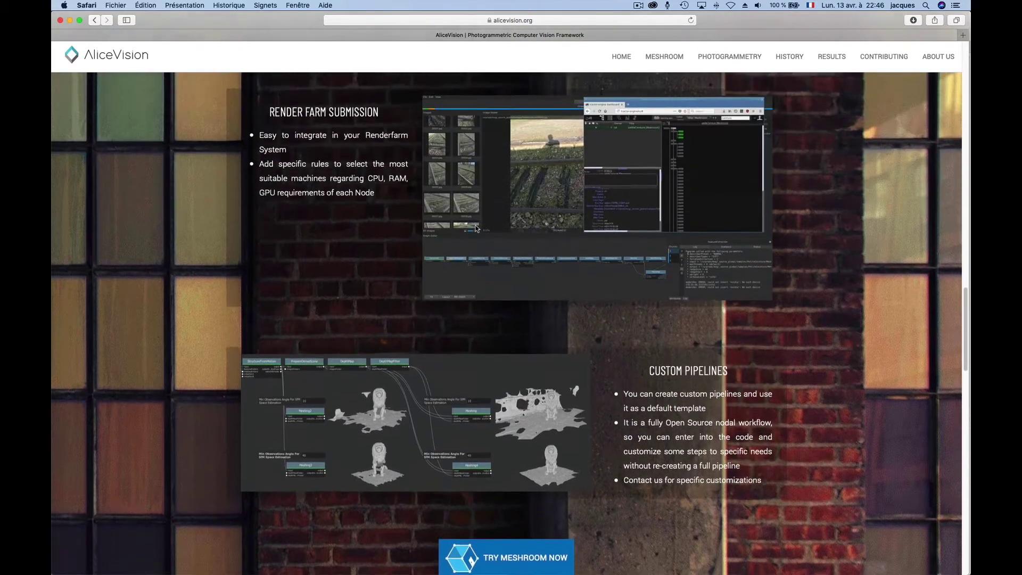
pyautogui.scroll(15, 477, 229)
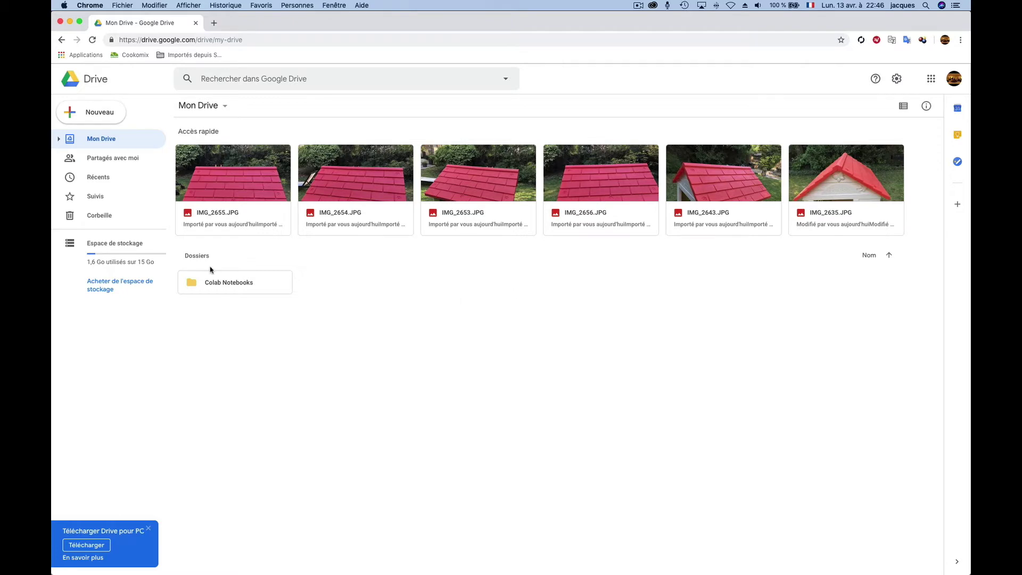
# Create a new folder named "maisonlana" in the root of Mon Drive on Google Drive.
pyautogui.press('super+Tab')
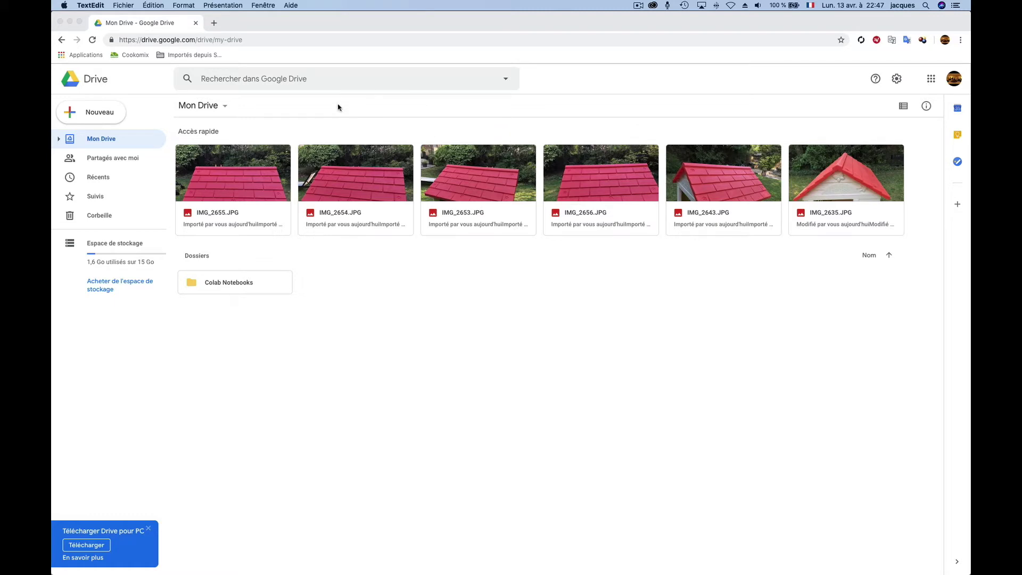
pyautogui.click(225, 109)
pyautogui.click(225, 108)
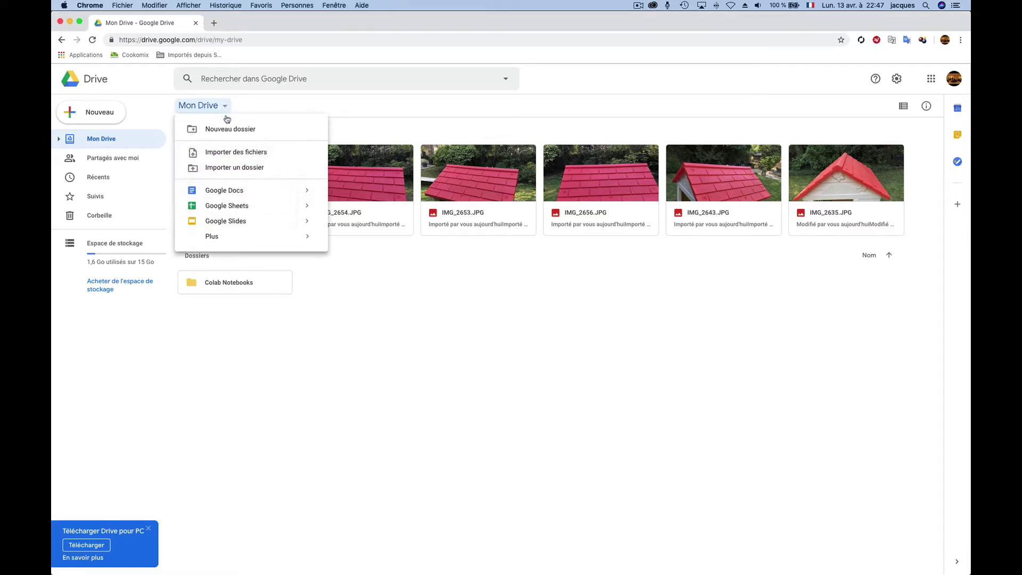
pyautogui.click(229, 129)
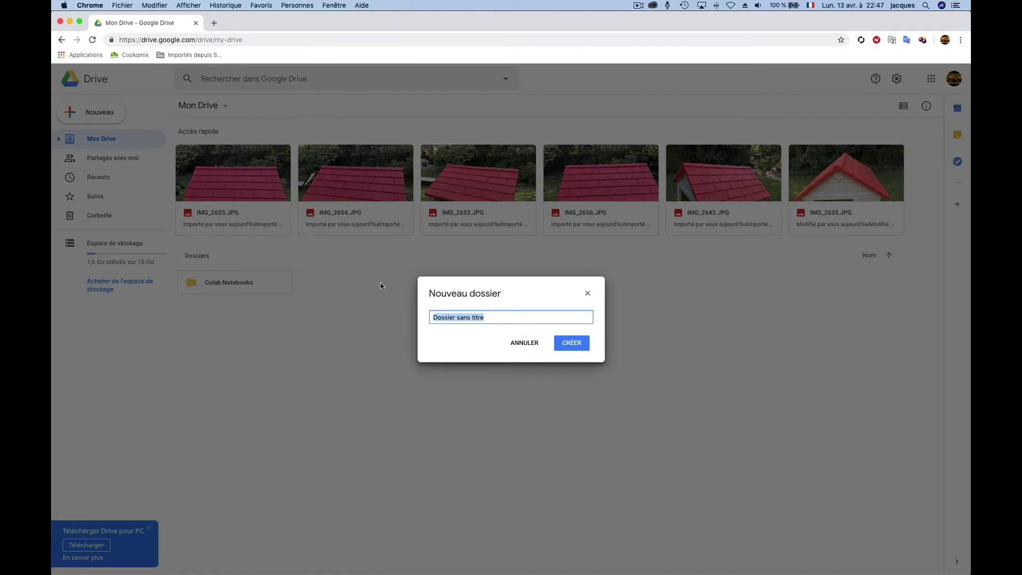
pyautogui.write('maisonlana')
pyautogui.click(575, 345)
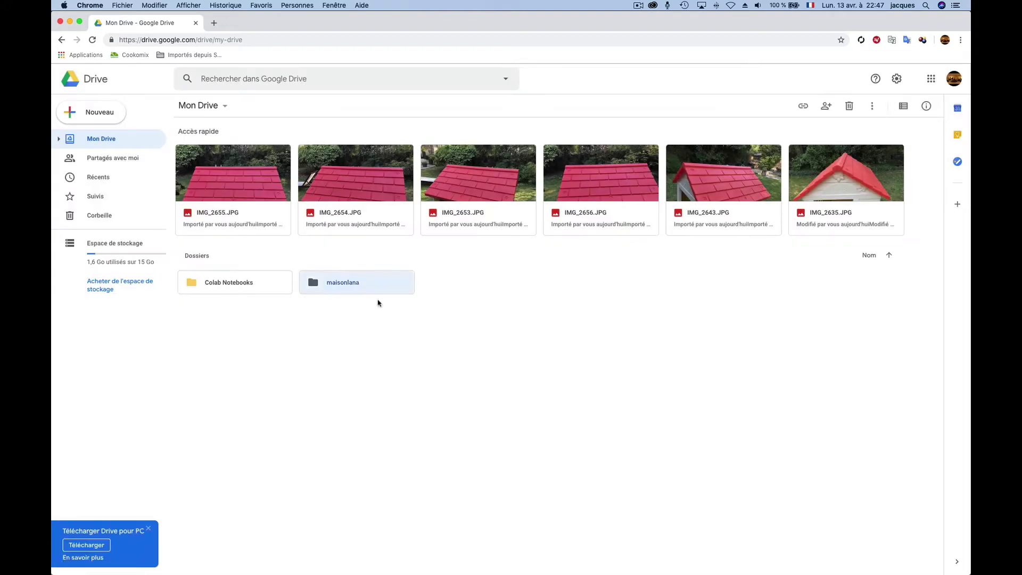
# Open the maisonlana folder and create a subfolder named "input" in it.
pyautogui.doubleClick(349, 287)
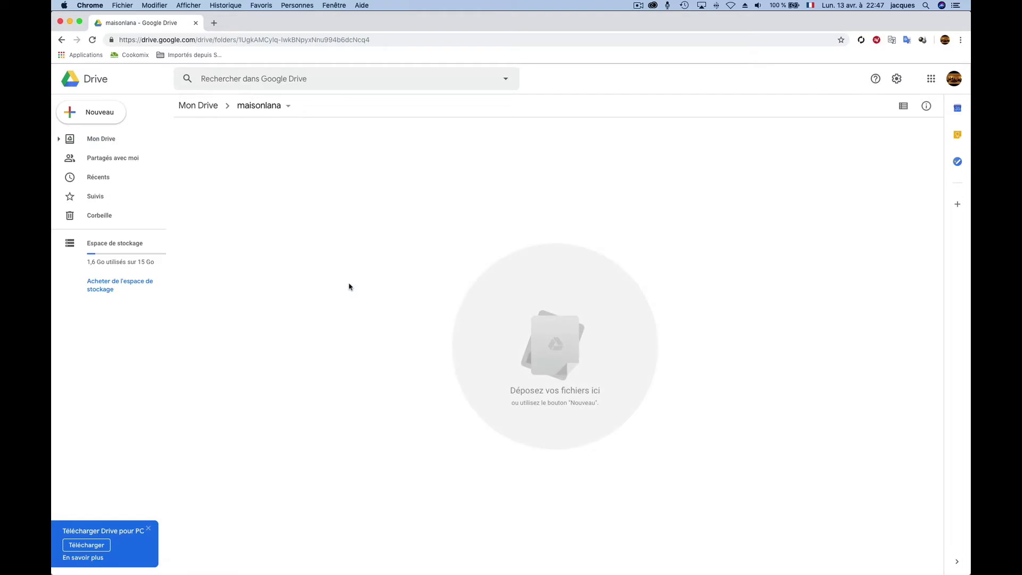
pyautogui.click(287, 106)
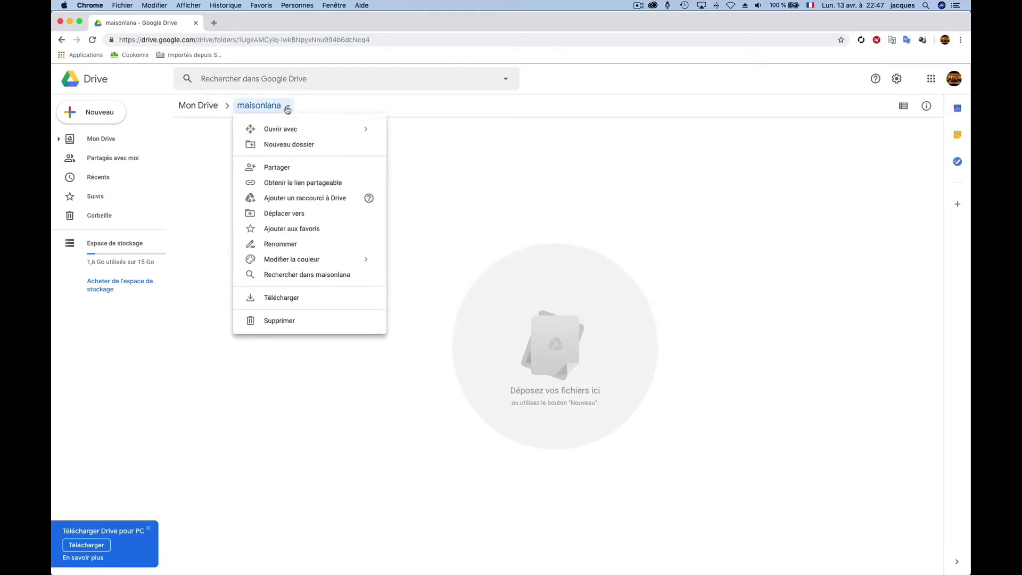
pyautogui.click(290, 144)
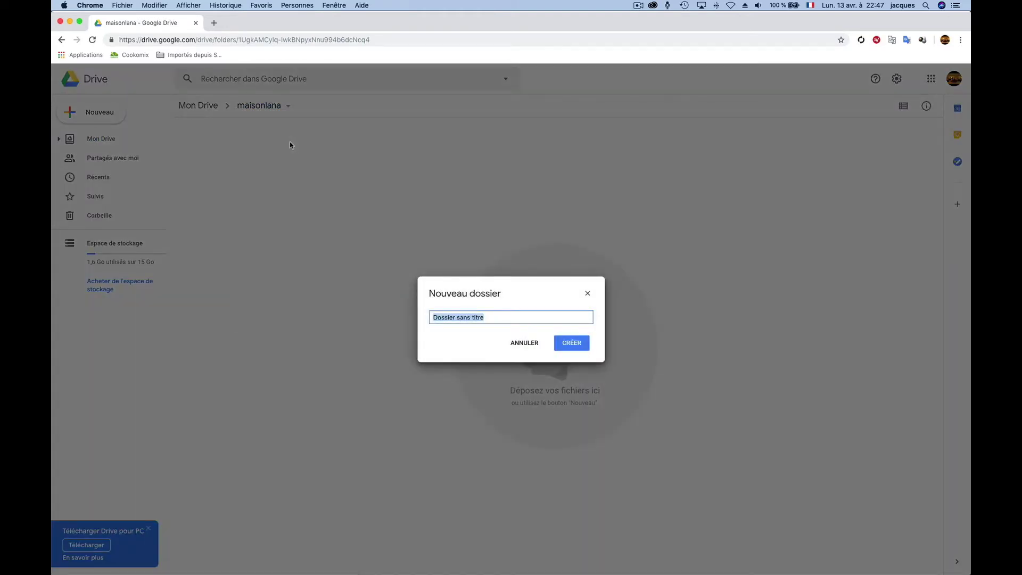
pyautogui.write('unput')
pyautogui.press('BackSpace')
pyautogui.press('BackSpace')
pyautogui.press('BackSpace')
pyautogui.press('BackSpace')
pyautogui.press('BackSpace')
pyautogui.write('input')
pyautogui.click(564, 344)
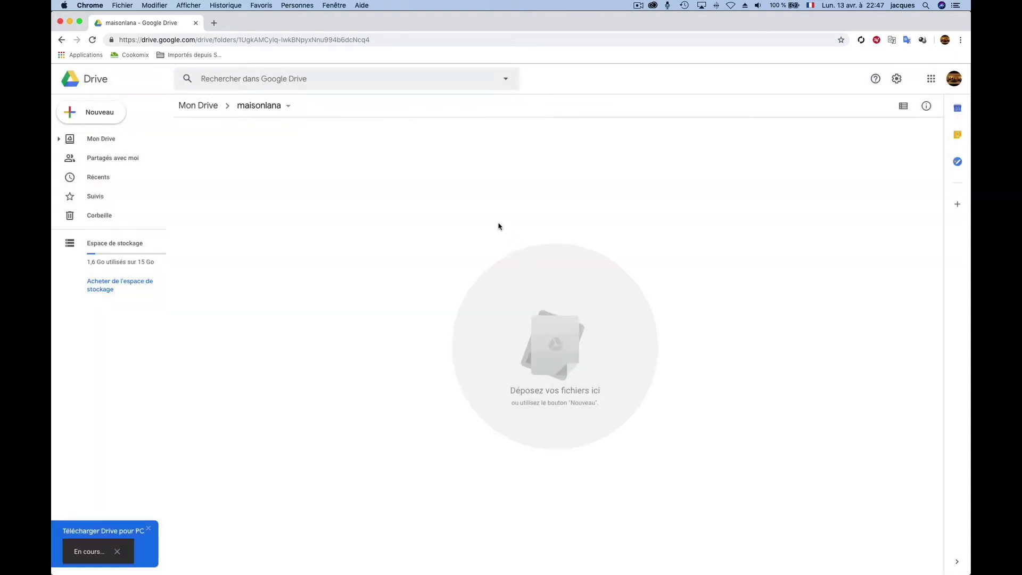
# Create a second subfolder named "output" inside the maisonlana folder.
pyautogui.click(287, 107)
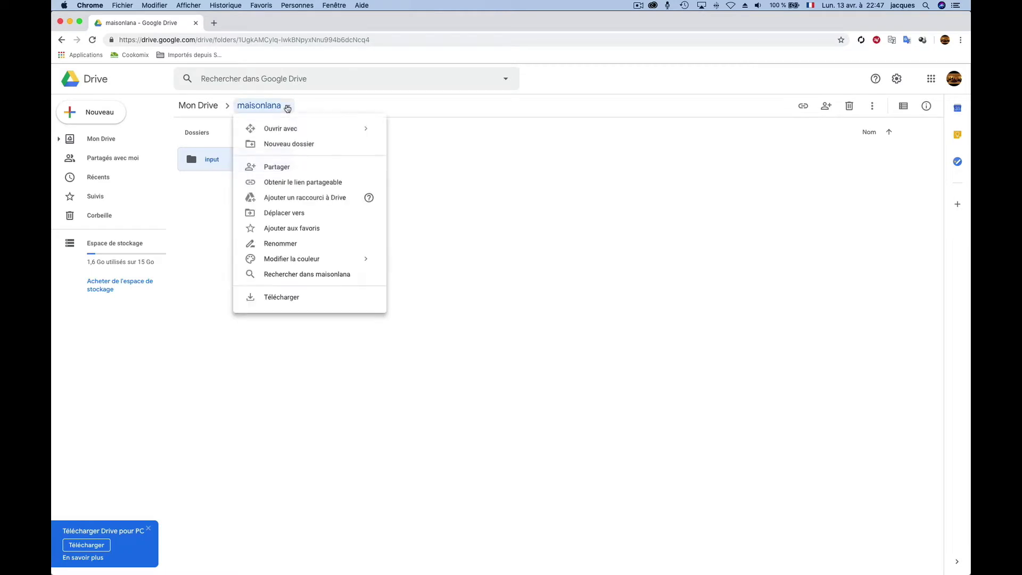
pyautogui.click(290, 143)
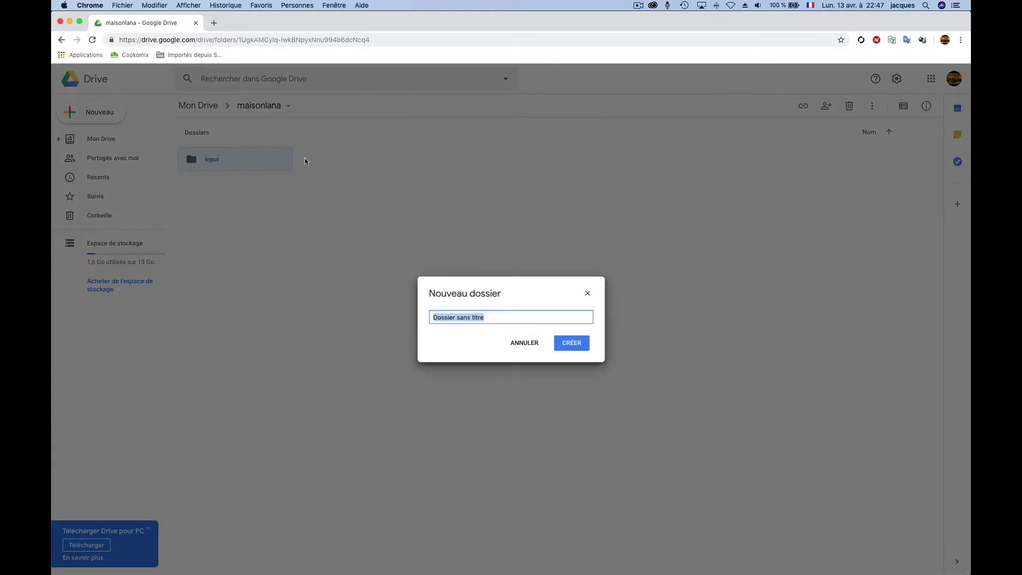
pyautogui.write('output')
pyautogui.click(572, 344)
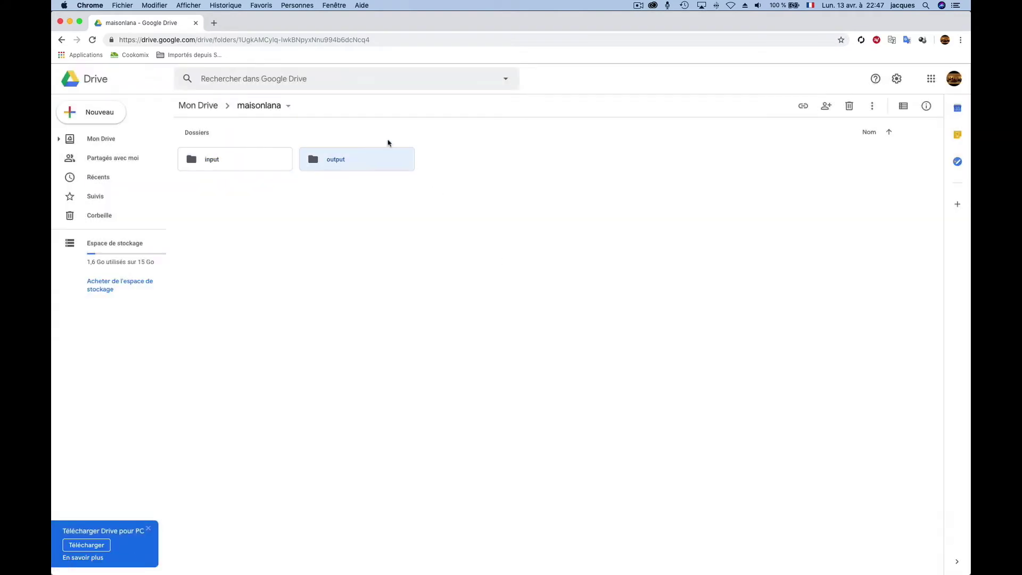
# Create a third subfolder named "meshroom" inside the maisonlana folder.
pyautogui.click(288, 107)
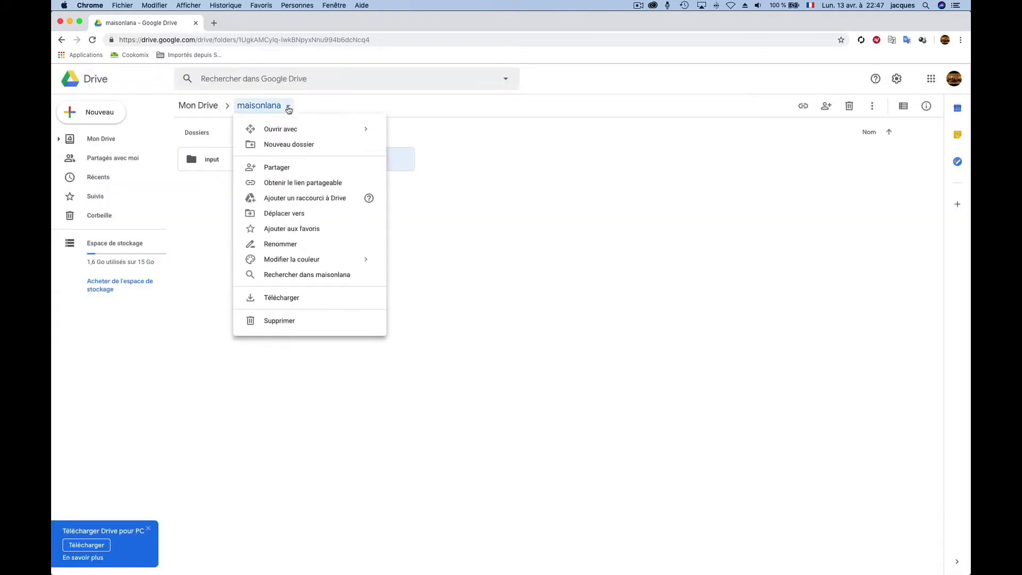
pyautogui.click(289, 144)
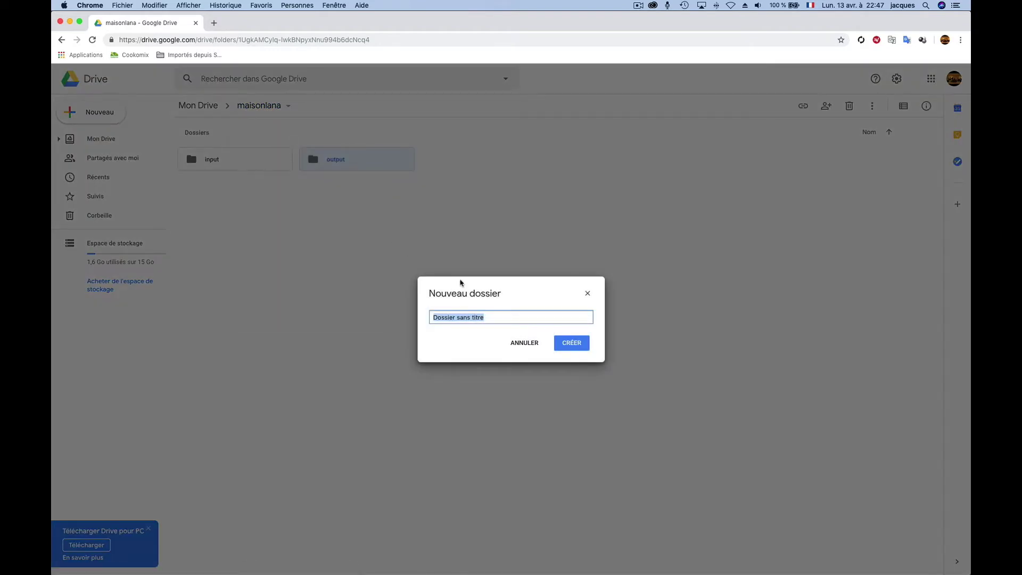
pyautogui.write('meshroom')
pyautogui.press('Return')
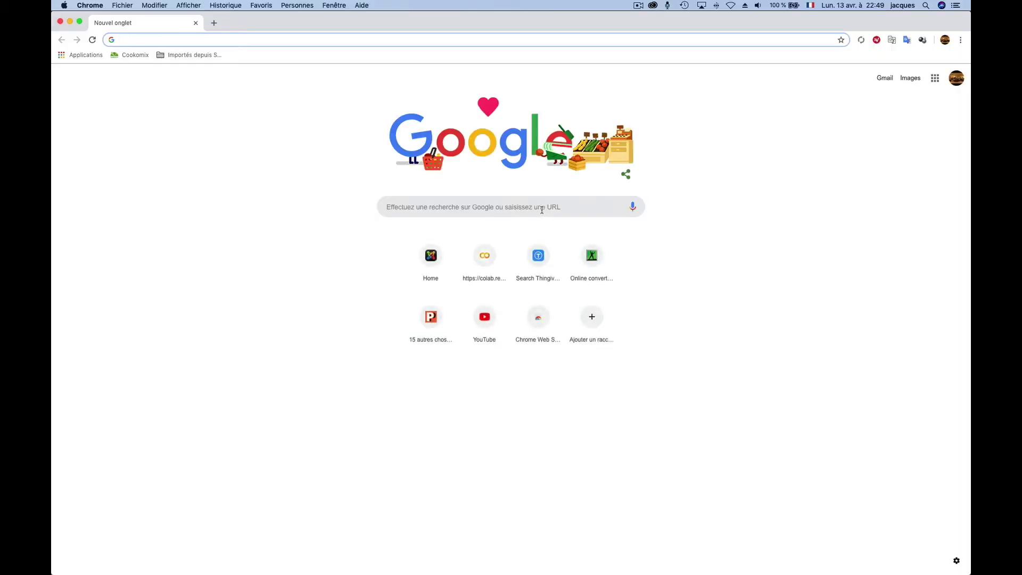
# Search Google for "colab notebooks" and open the colab.research.google.com result, Show notebooks in Drive.
pyautogui.write('colab')
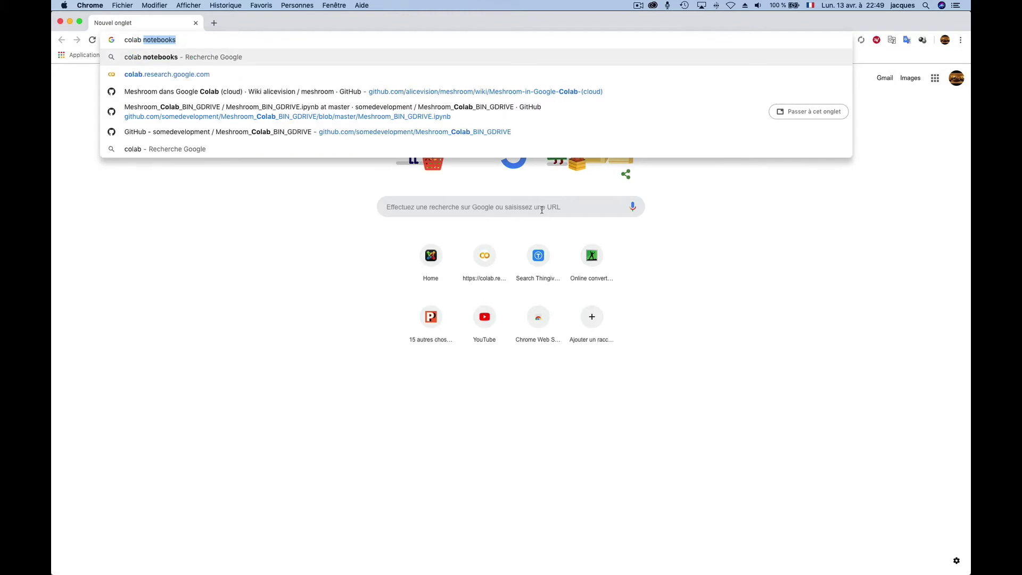
pyautogui.press('Return')
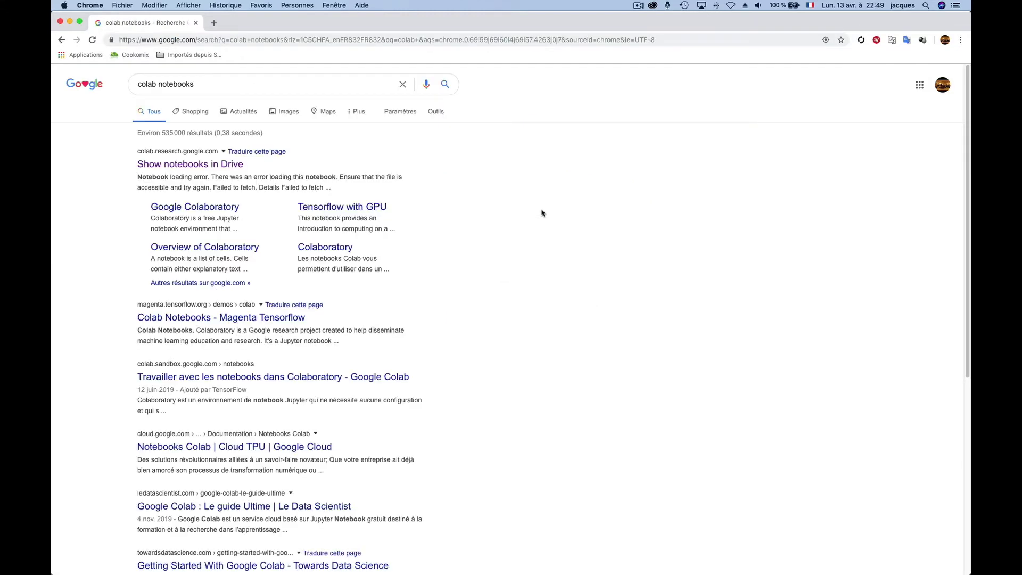
pyautogui.click(207, 168)
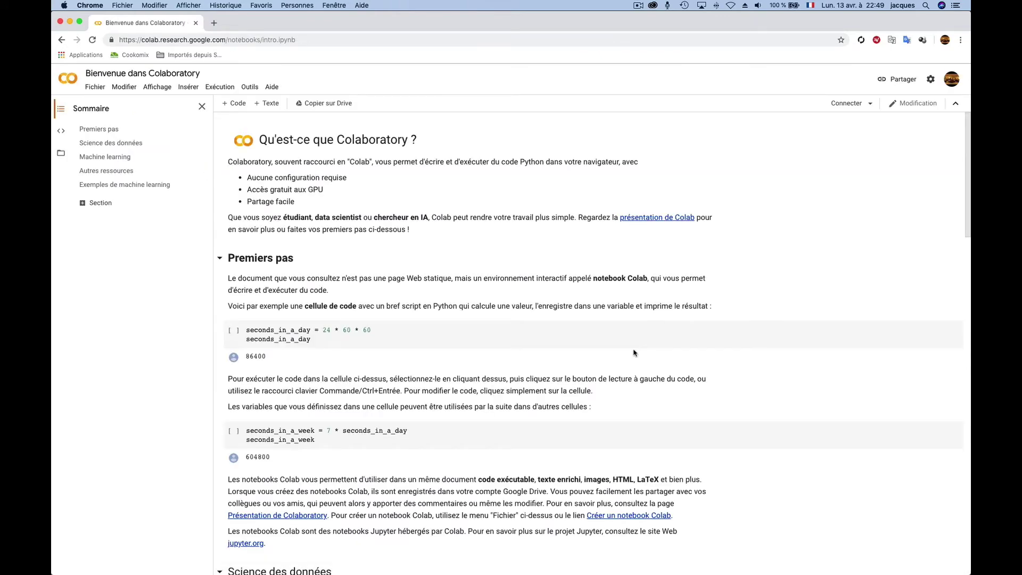
# Create a new Colab notebook from the link in the Premiers pas section of the welcome notebook.
pyautogui.scroll(-3, 639, 372)
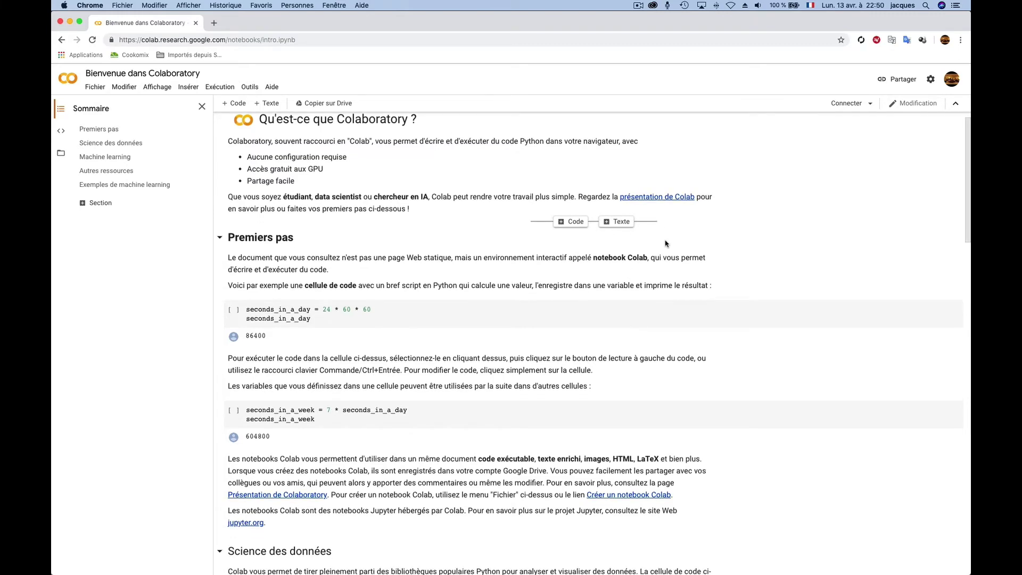
pyautogui.scroll(-1, 641, 396)
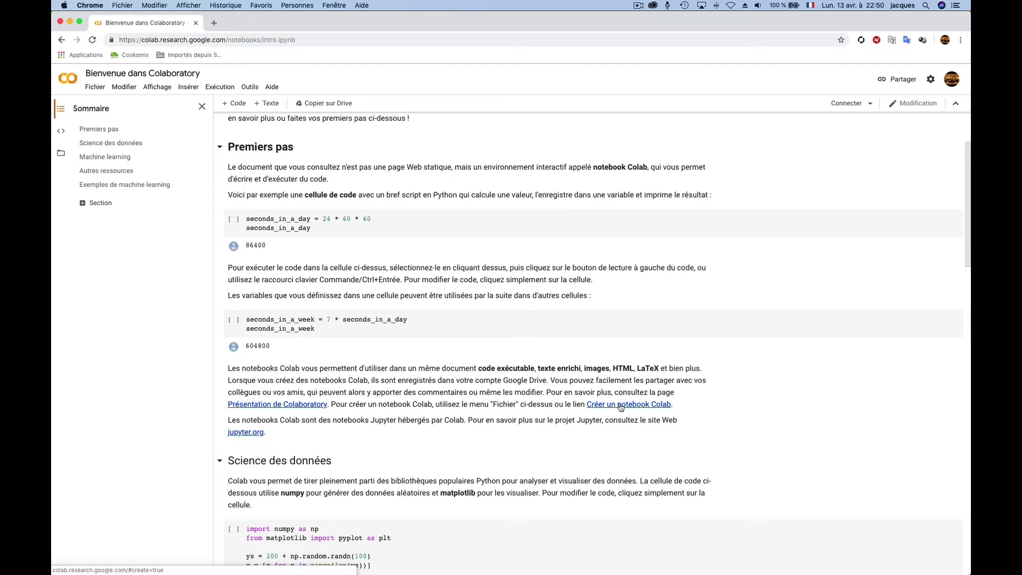
pyautogui.click(614, 404)
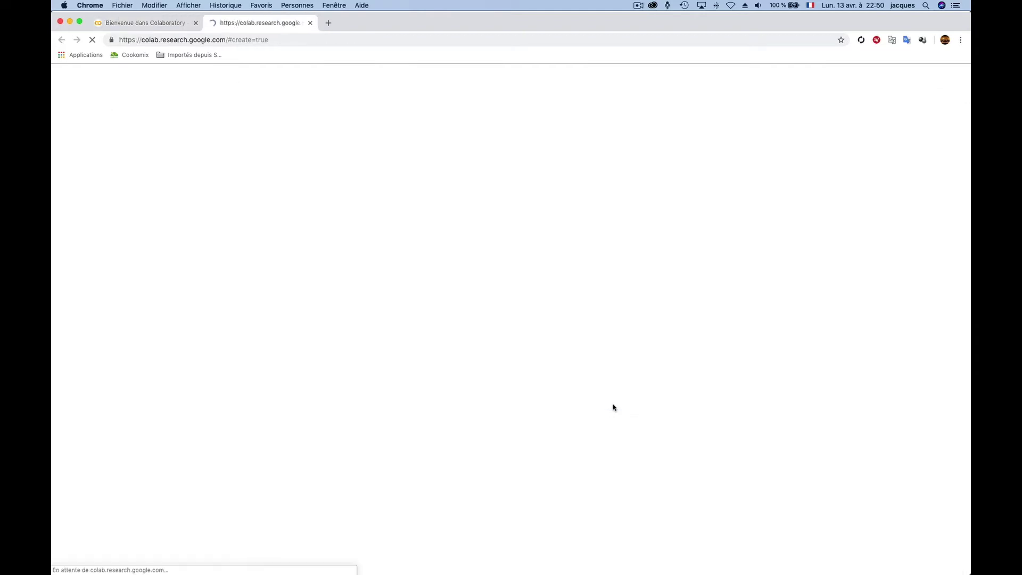